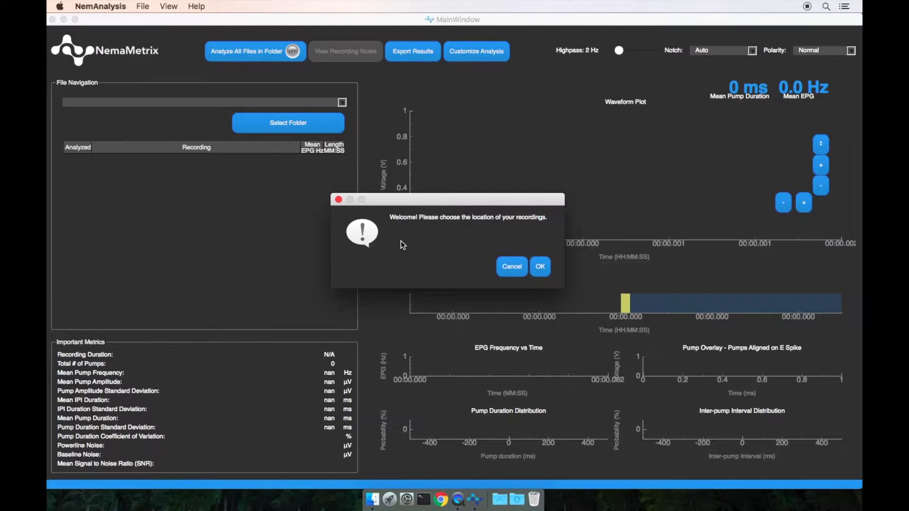
Step: Accept the welcome prompt to bring up the recordings folder chooser
click(540, 267)
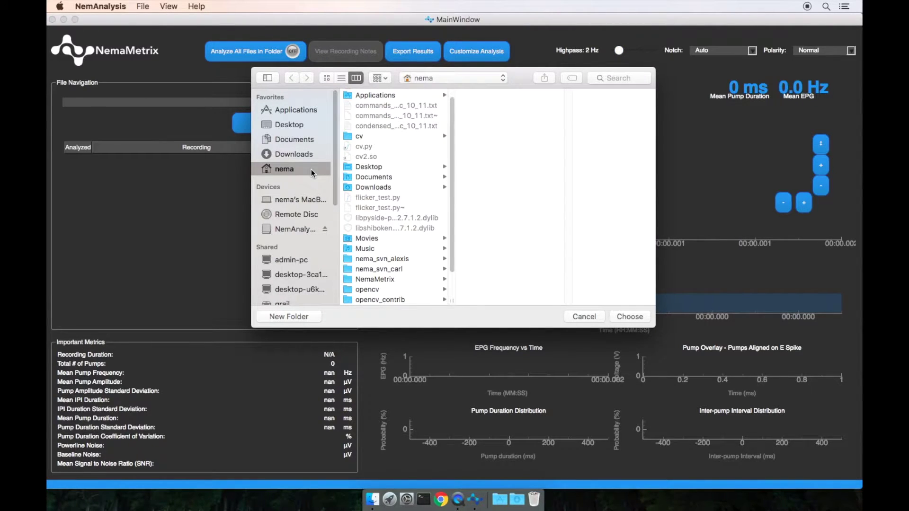
Step: Choose Desktop's NemAcquire Recordings folder as the recordings location
click(307, 126)
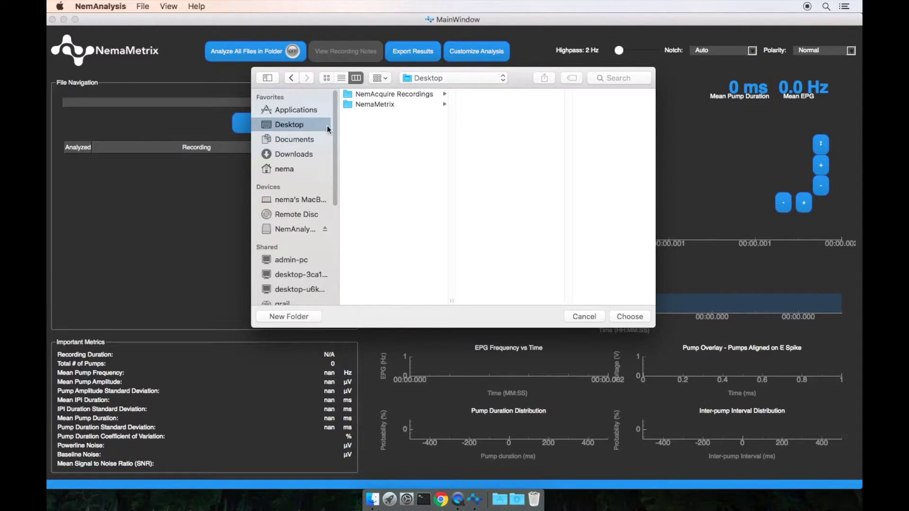
click(394, 94)
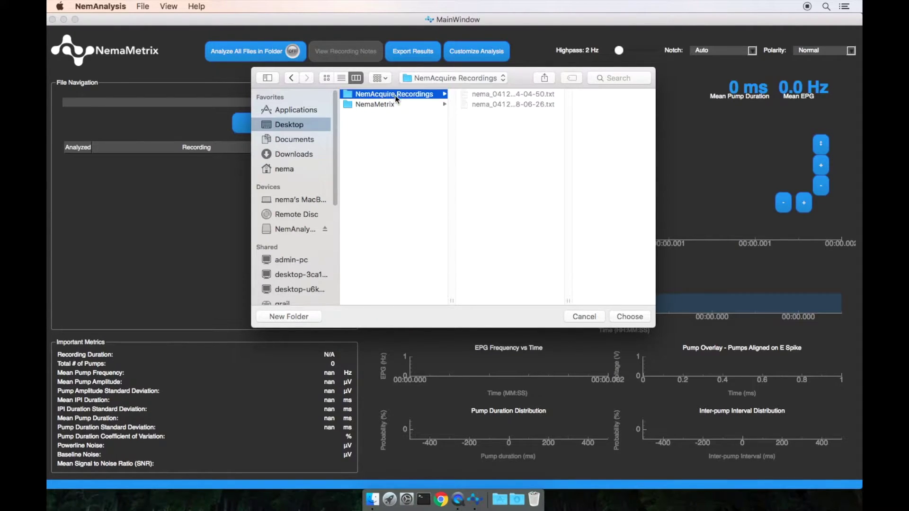
click(631, 317)
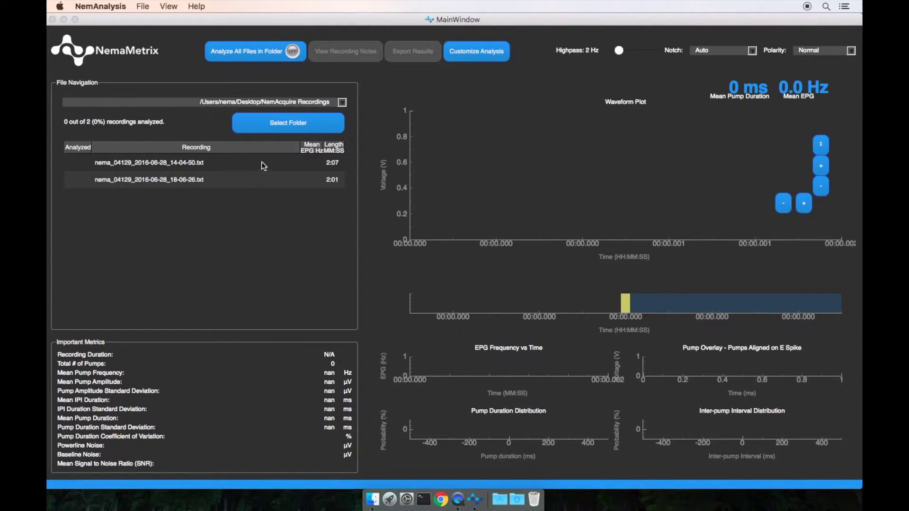
Step: Load nema_04129_2016-06-28_14-04-50.txt, the first recording, to start its analysis
click(342, 102)
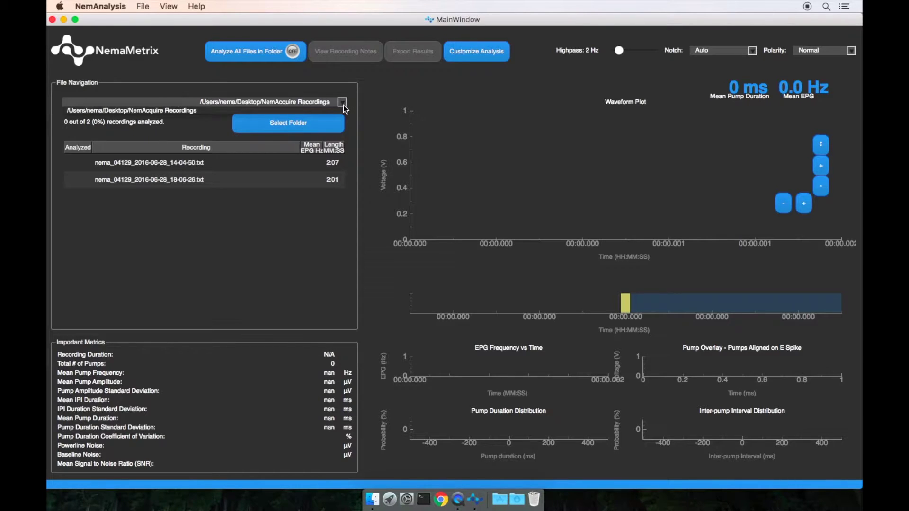
click(354, 101)
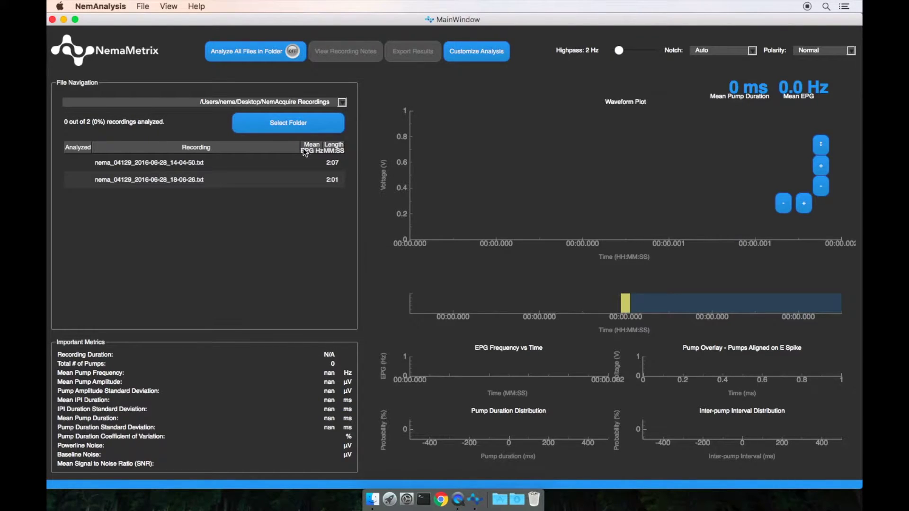
click(215, 163)
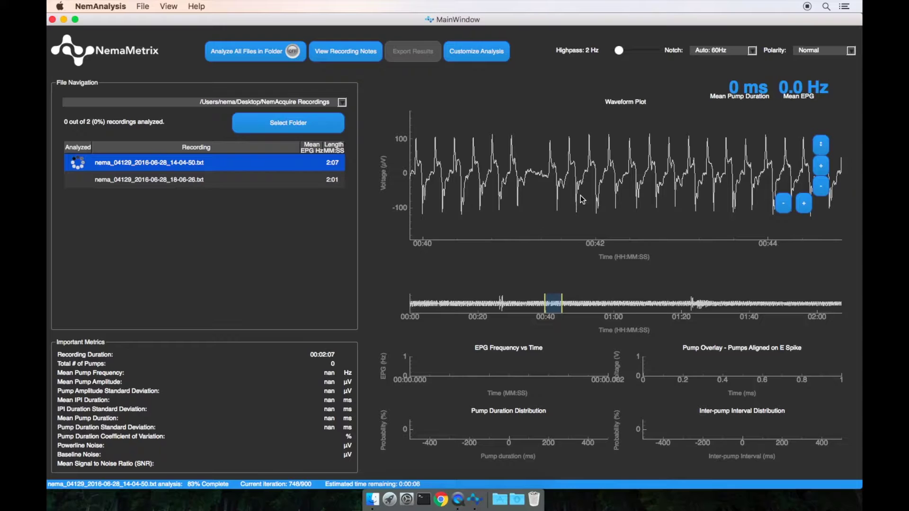
Step: Zoom into the waveform near 00:41 and shift the view slightly earlier
scroll(587, 194, up, 5)
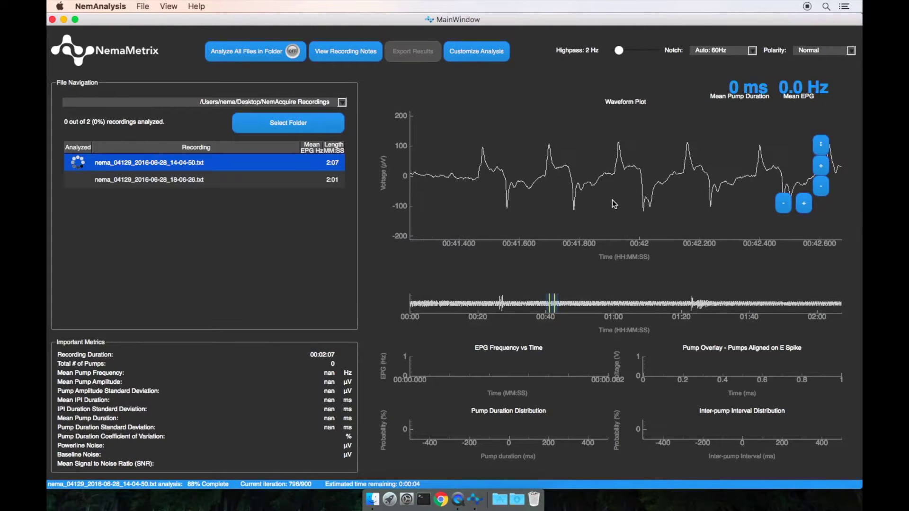
drag(559, 307, 552, 307)
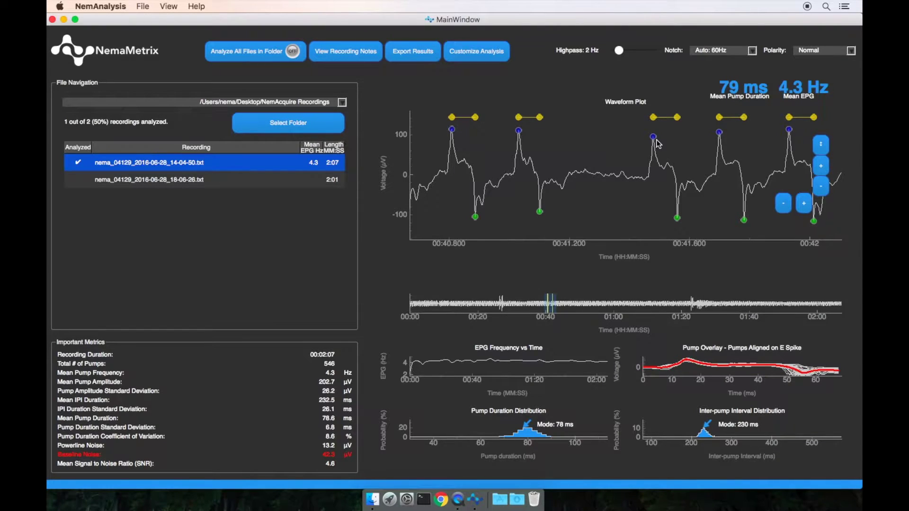
click(804, 53)
click(805, 61)
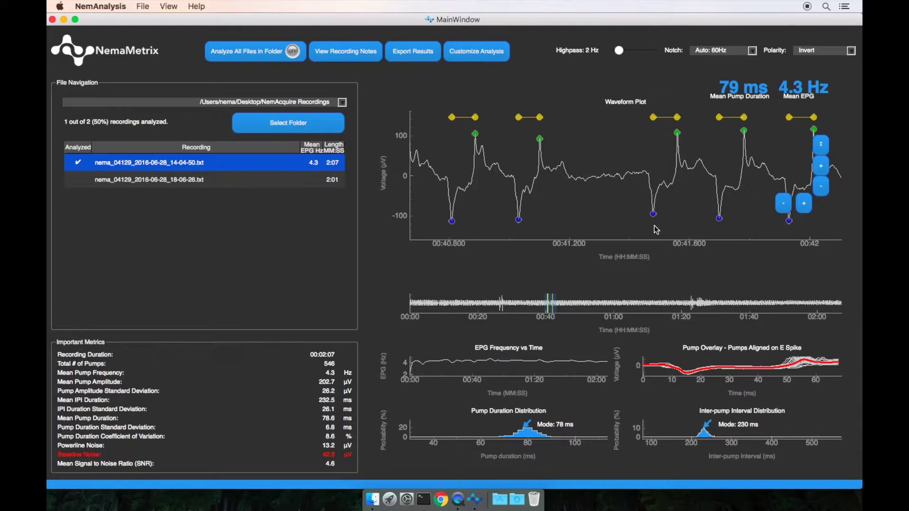
click(836, 53)
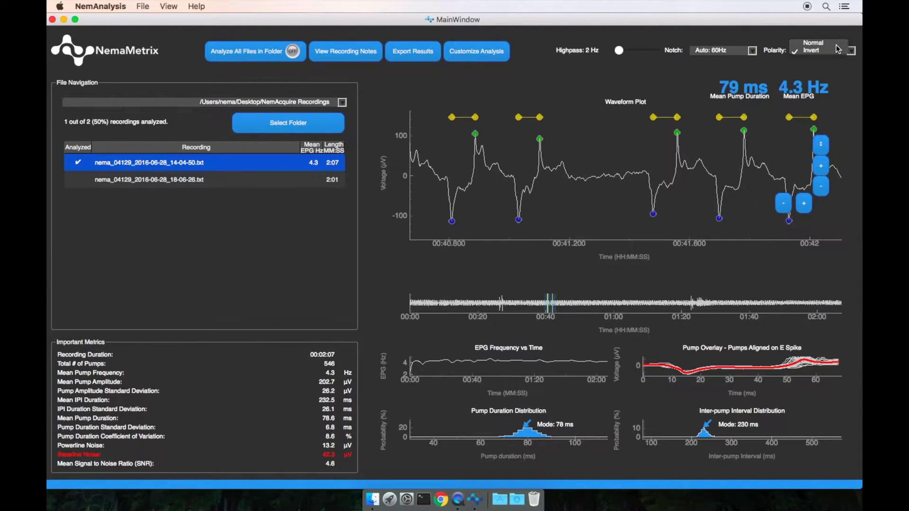
click(837, 43)
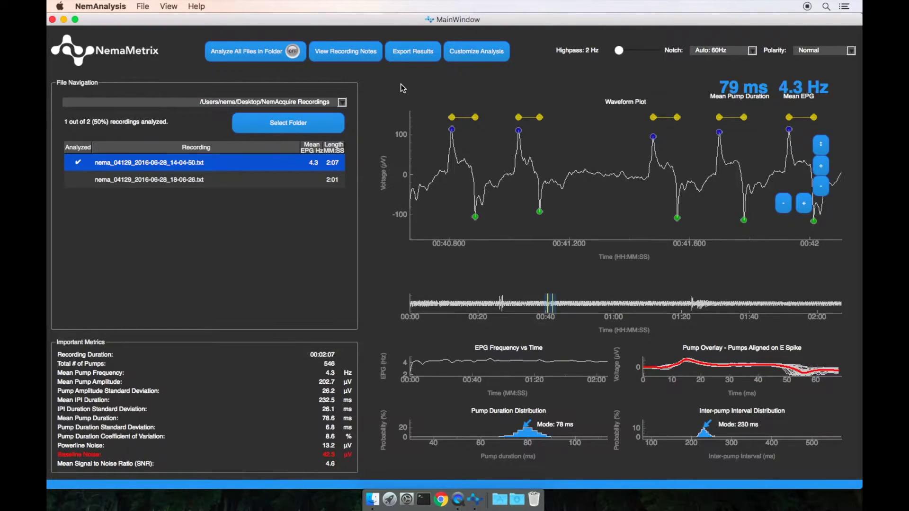
click(360, 52)
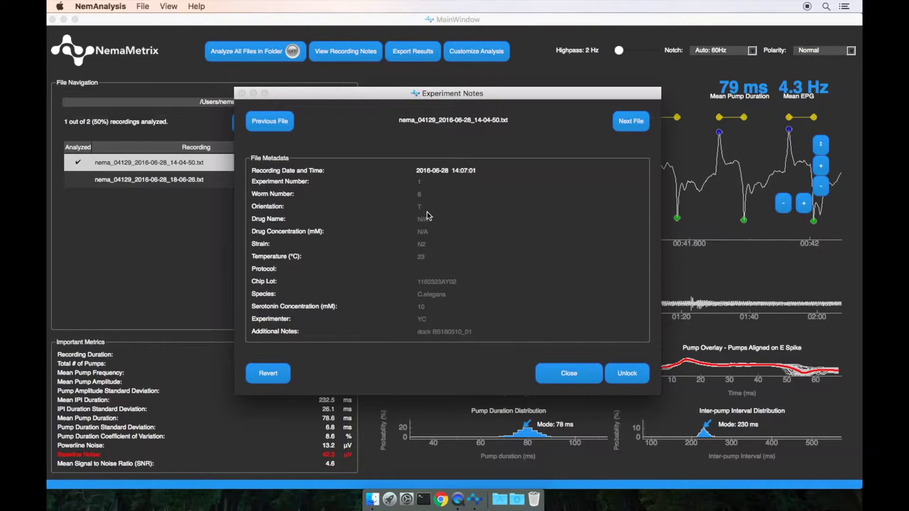
Step: Unlock the experiment notes, type 'T' into Orientation, then close without saving
click(622, 372)
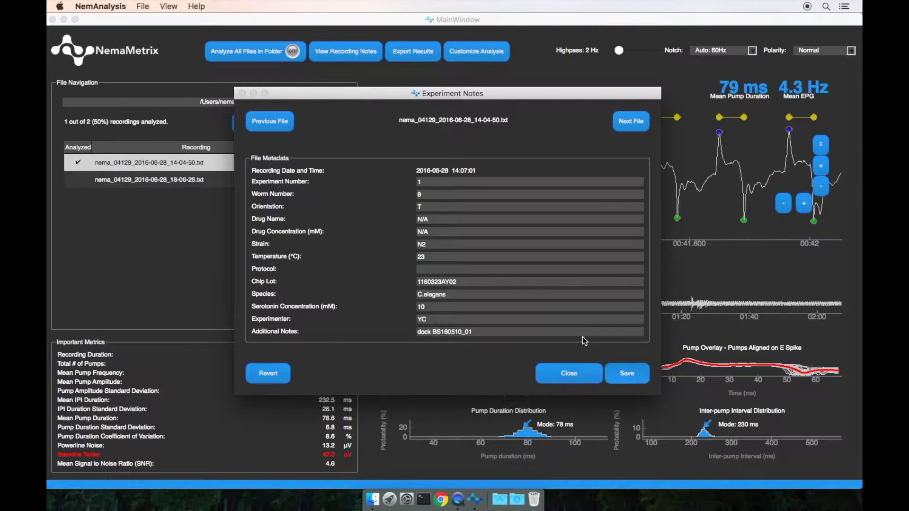
click(429, 206)
text(H)
key(BackSpace)
text(T)
click(577, 369)
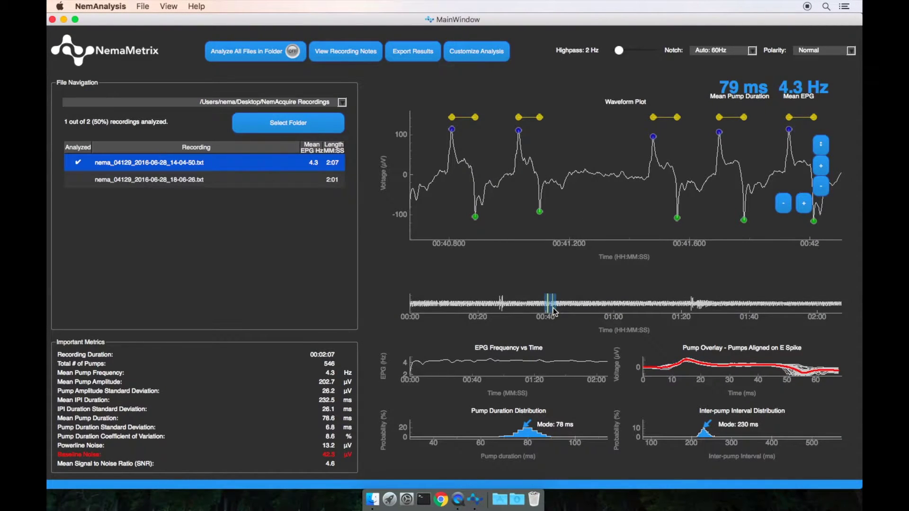
Step: Shift the waveform view slightly later in the recording
drag(555, 310, 556, 310)
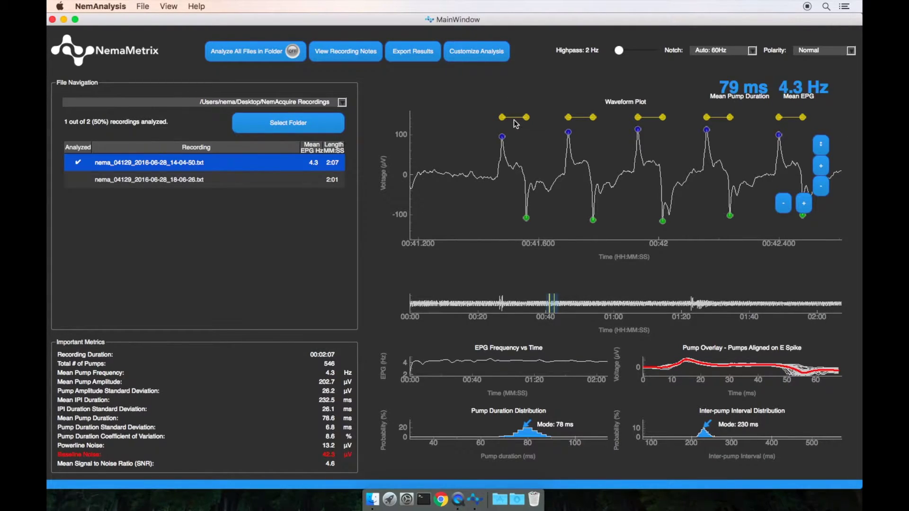
Step: Pan the waveform later in time and adjust its zoom
drag(516, 124, 602, 158)
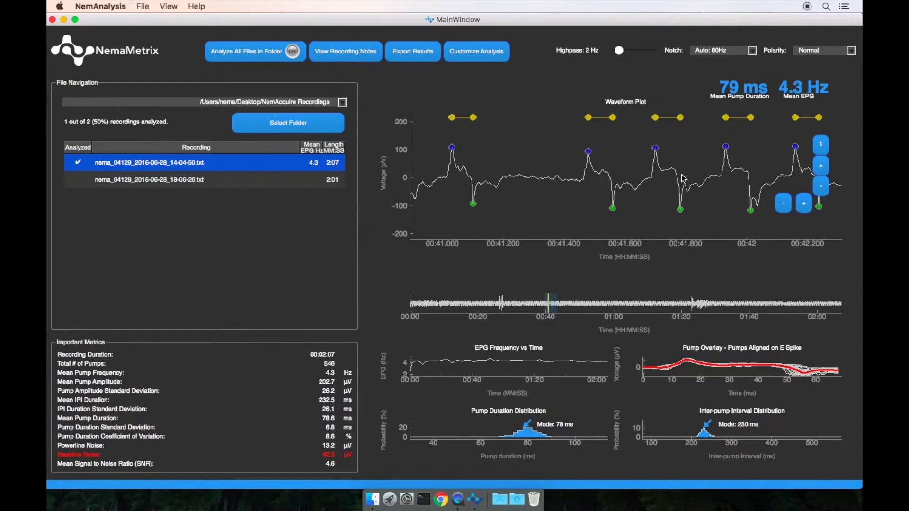
drag(707, 184, 678, 184)
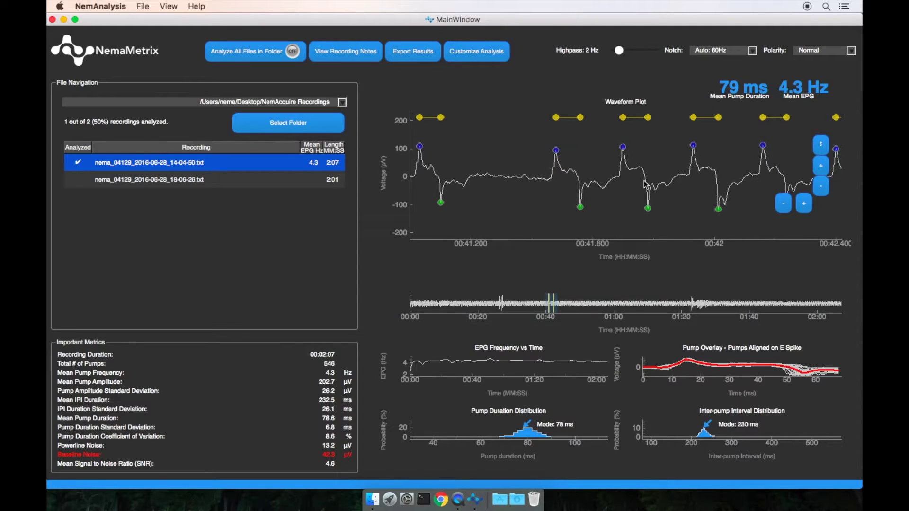
scroll(605, 172, down, 3)
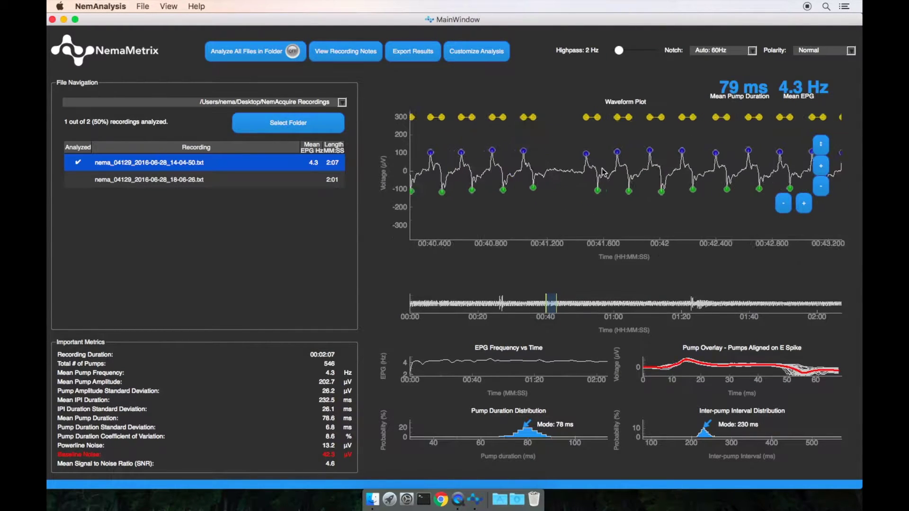
scroll(605, 170, up, 3)
Step: Widen the time span to about three seconds, stretch traces taller, and move near 00:27
click(804, 205)
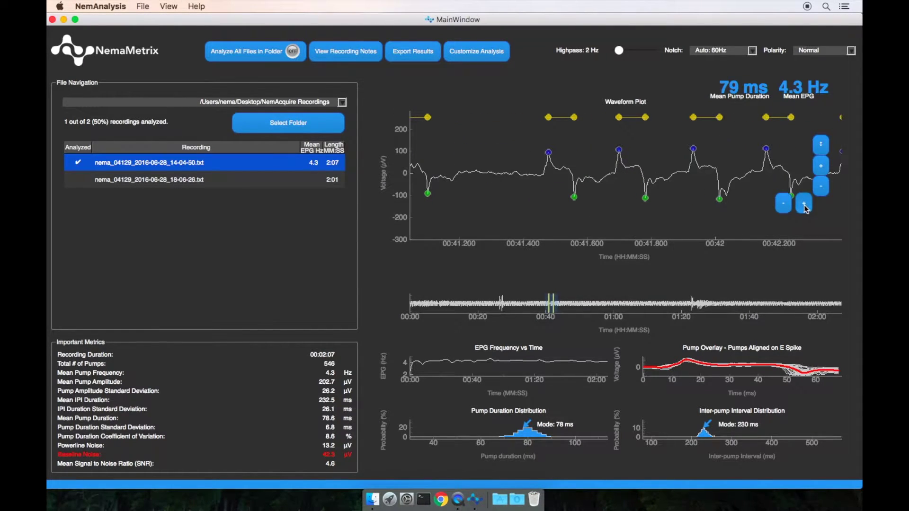
click(785, 206)
click(786, 206)
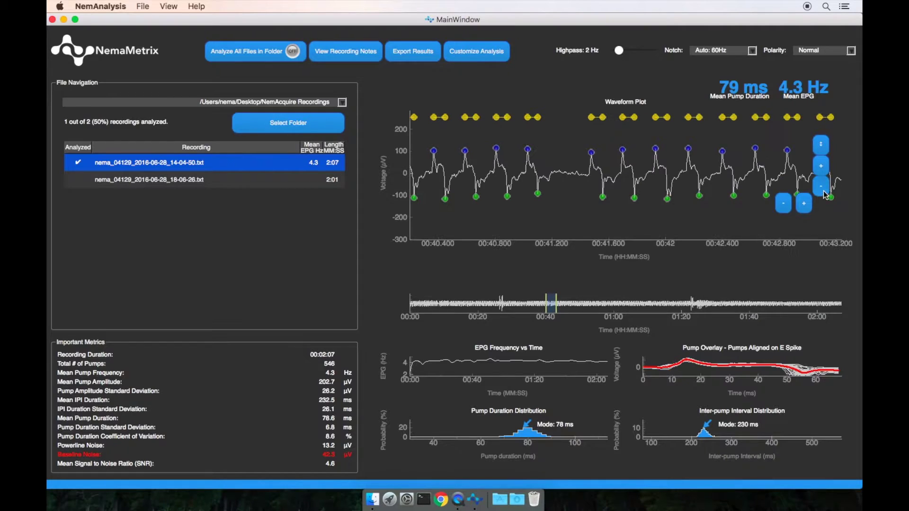
click(821, 160)
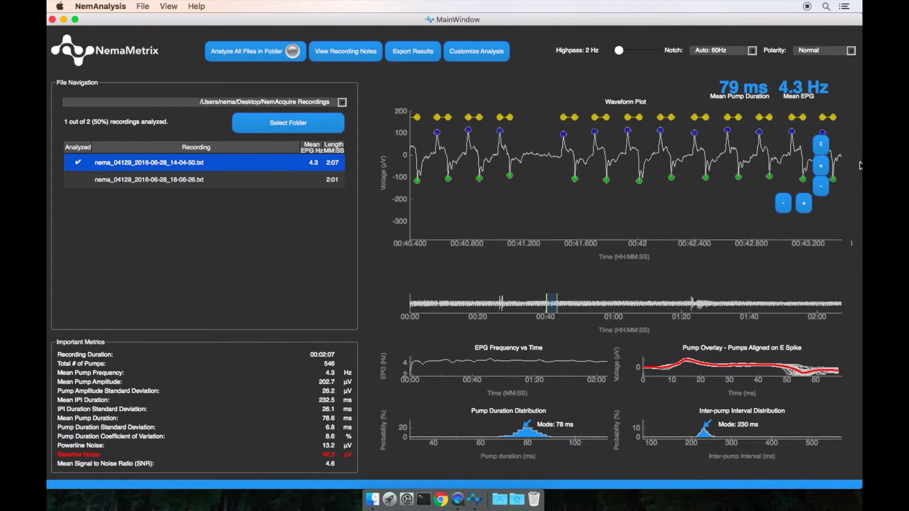
click(826, 150)
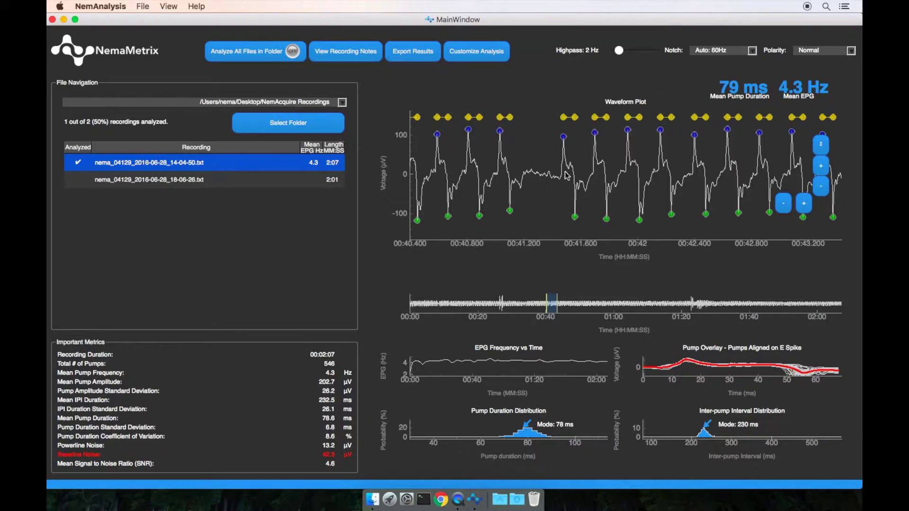
scroll(598, 216, down, 3)
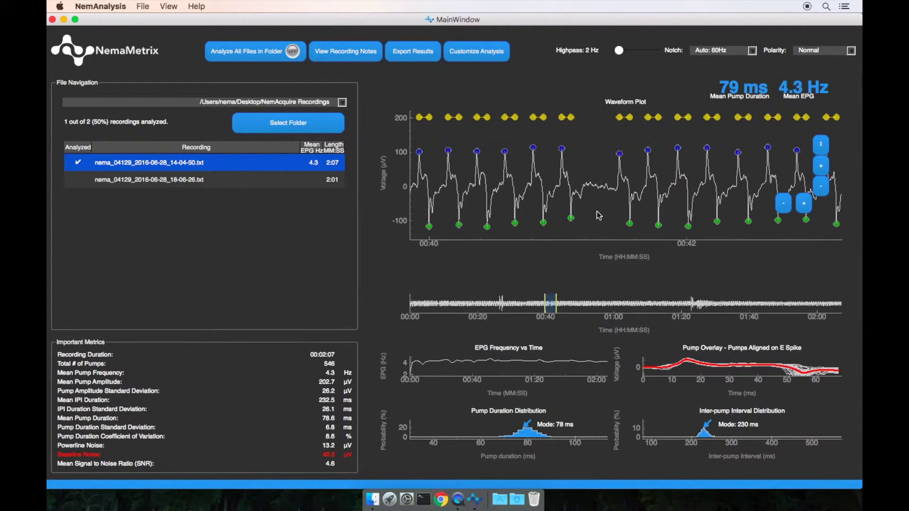
drag(554, 307, 622, 308)
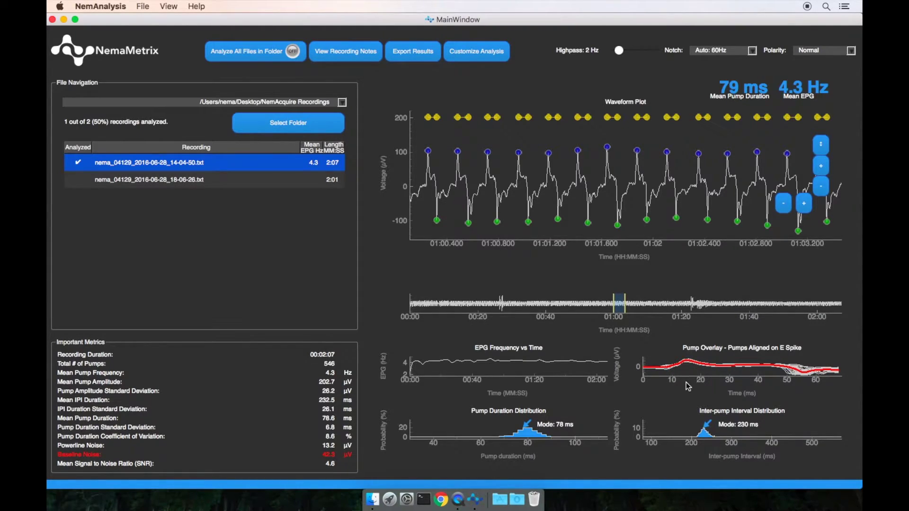
scroll(689, 367, up, 4)
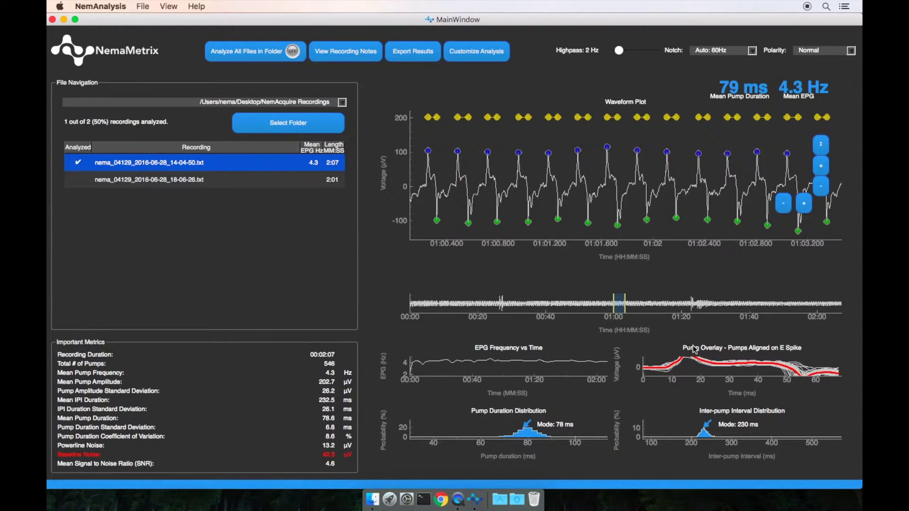
scroll(689, 364, down, 4)
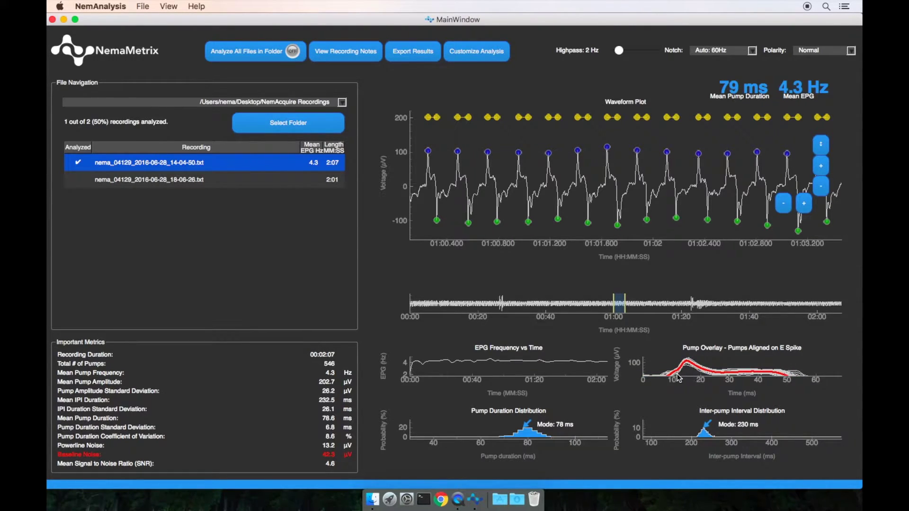
scroll(723, 369, up, 2)
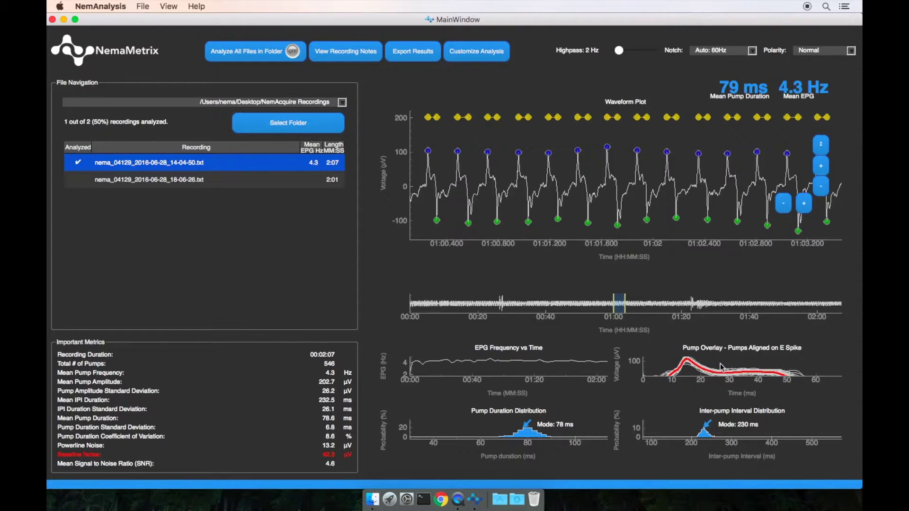
scroll(721, 370, down, 4)
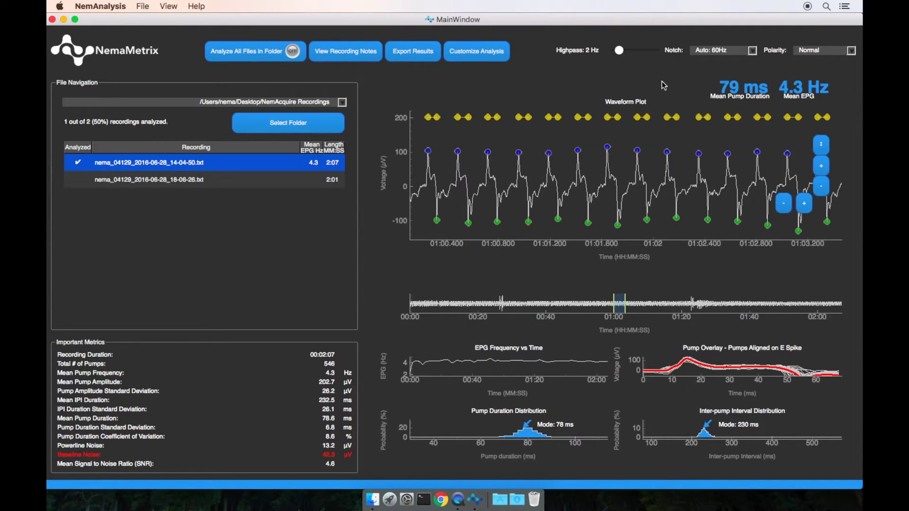
Step: Uncheck Show Mean EPG and Show Mean Pump Duration in the View menu
click(170, 9)
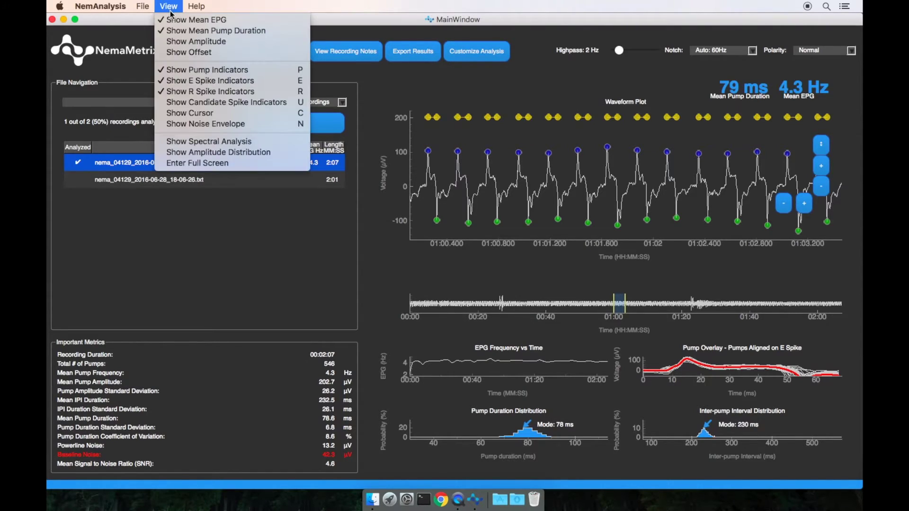
click(171, 19)
click(169, 6)
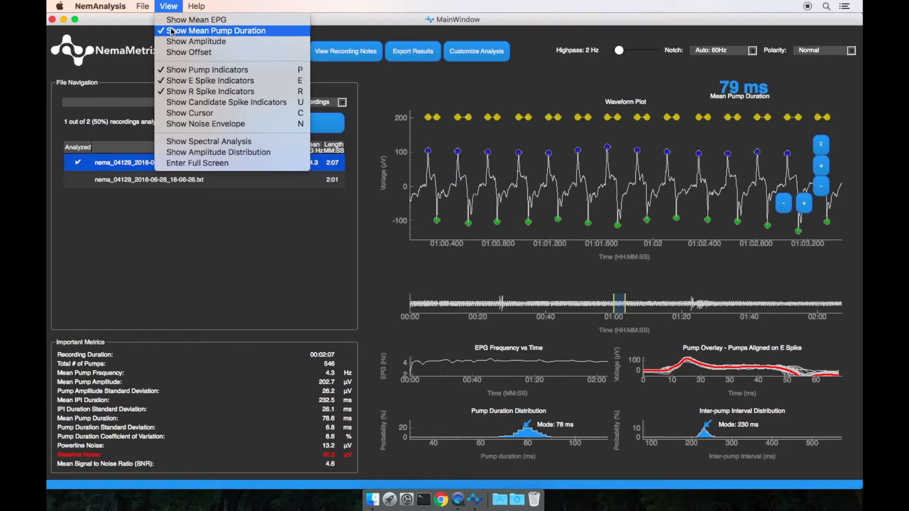
click(172, 30)
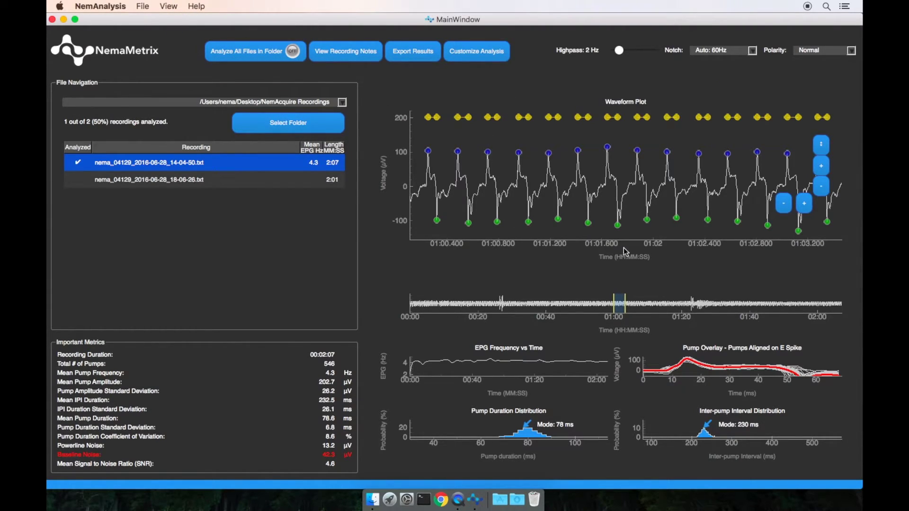
Step: Toggle the pump, E spike and R spike marker options in the View menu
click(168, 6)
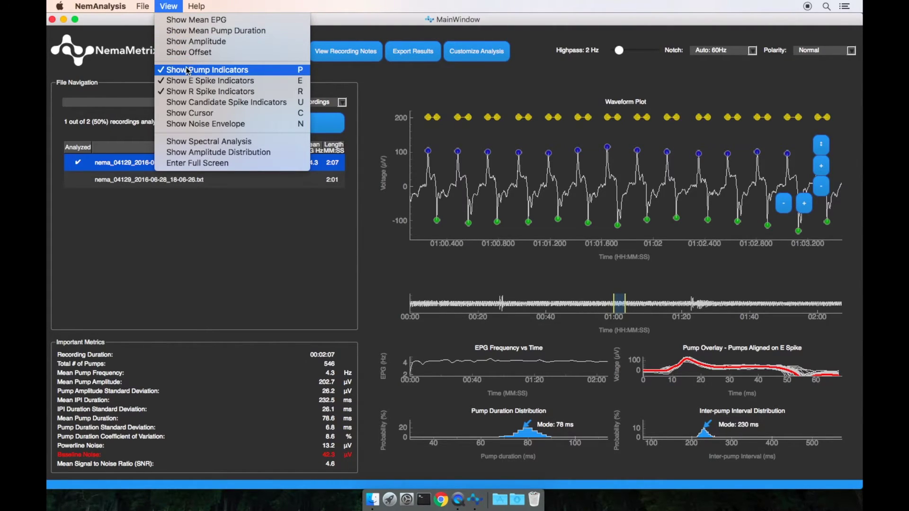
click(188, 71)
click(175, 7)
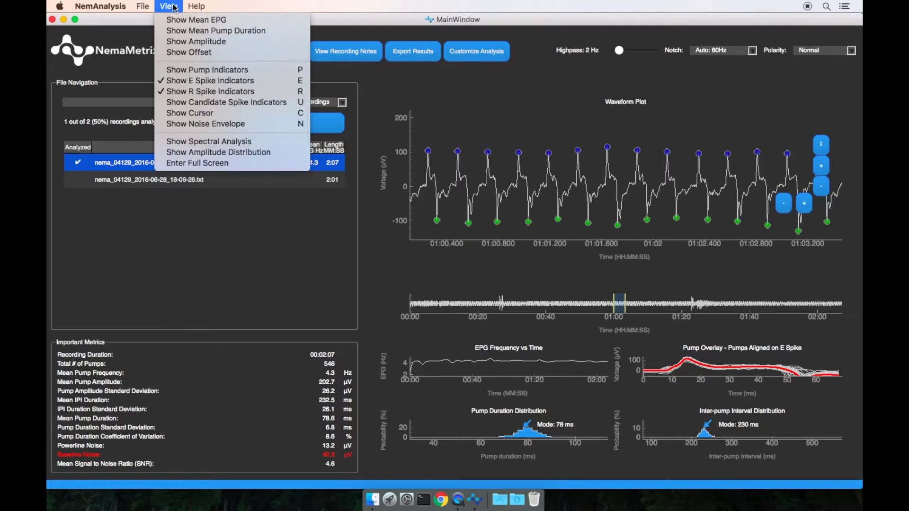
click(203, 84)
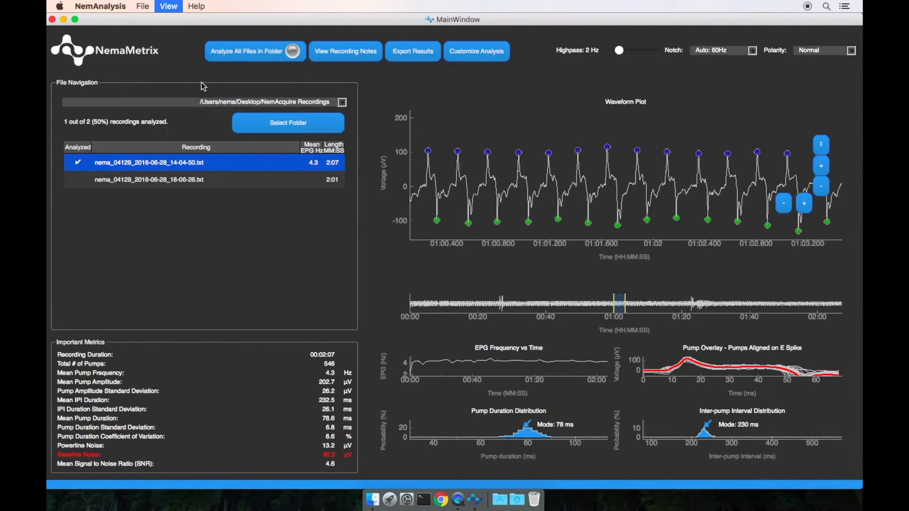
click(176, 7)
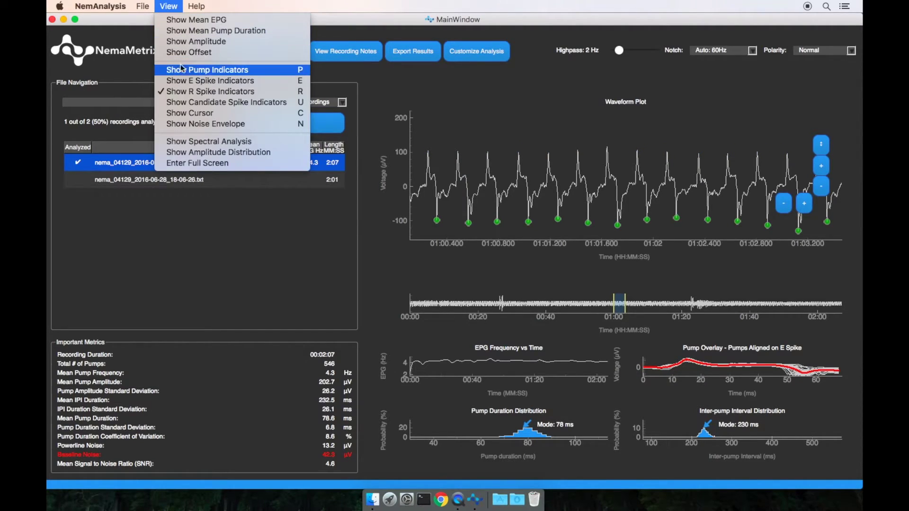
click(191, 92)
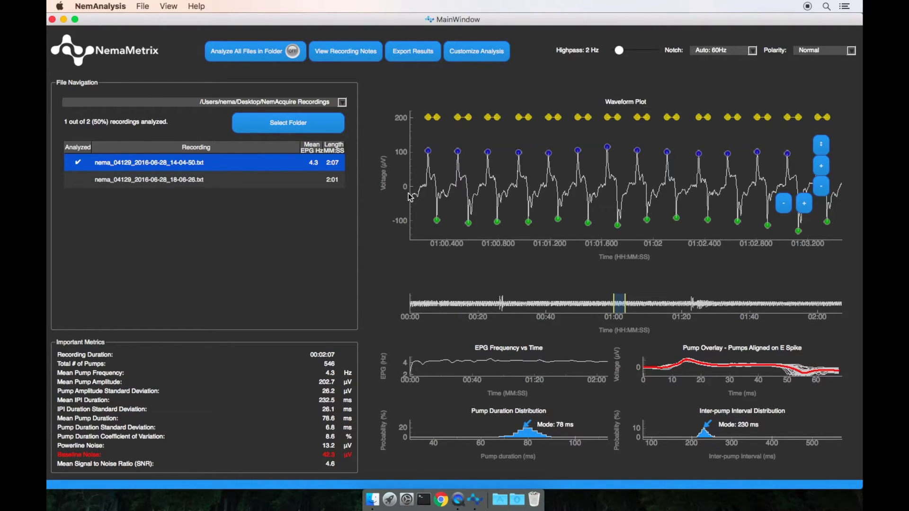
Step: Turn on Show Cursor and Show Noise Envelope in the View menu
click(169, 6)
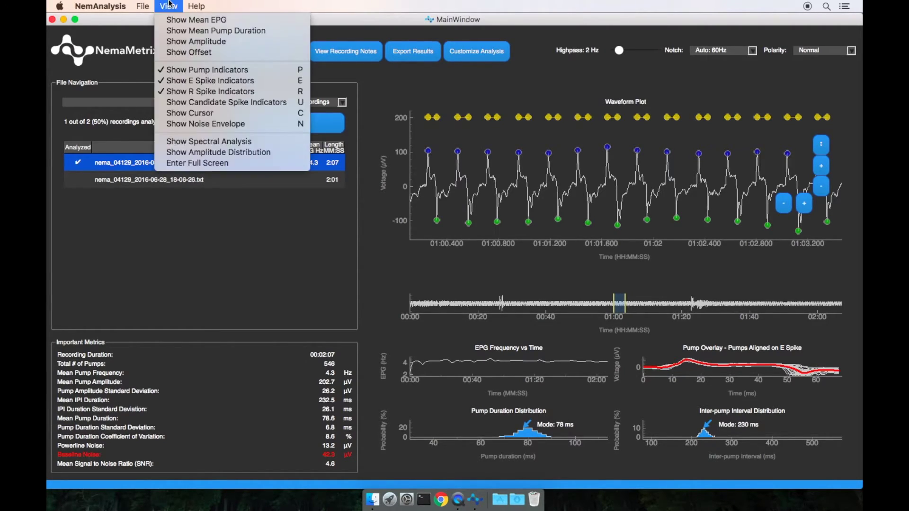
click(194, 112)
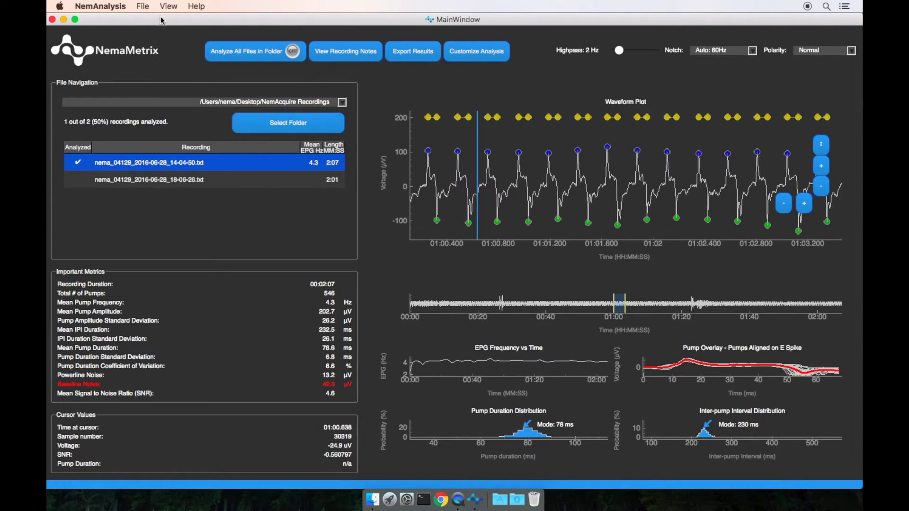
click(169, 6)
click(264, 123)
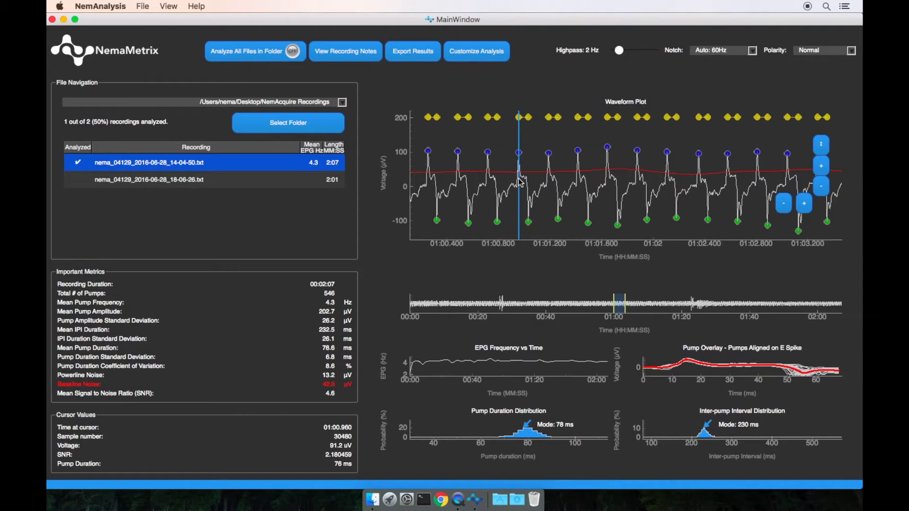
Step: Drag the cursor line to read values around 01:01.224, then slightly earlier
drag(519, 179, 524, 178)
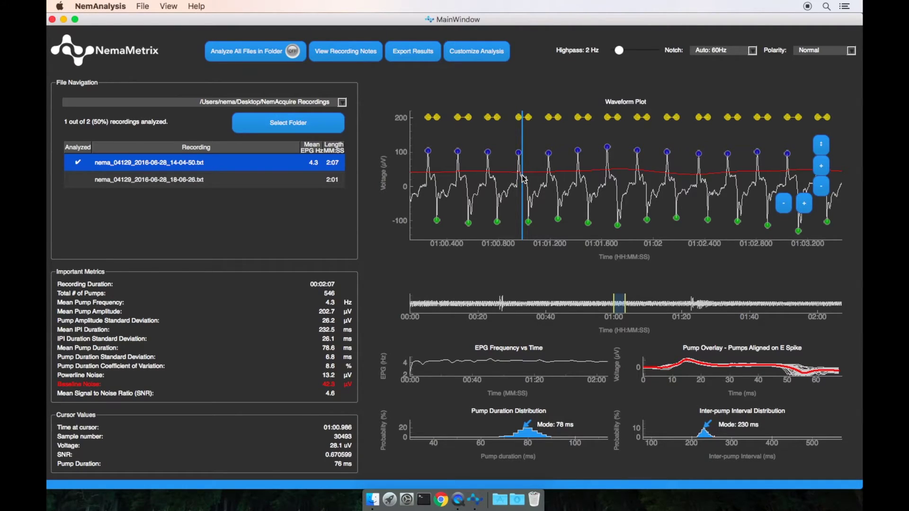
drag(523, 178, 554, 179)
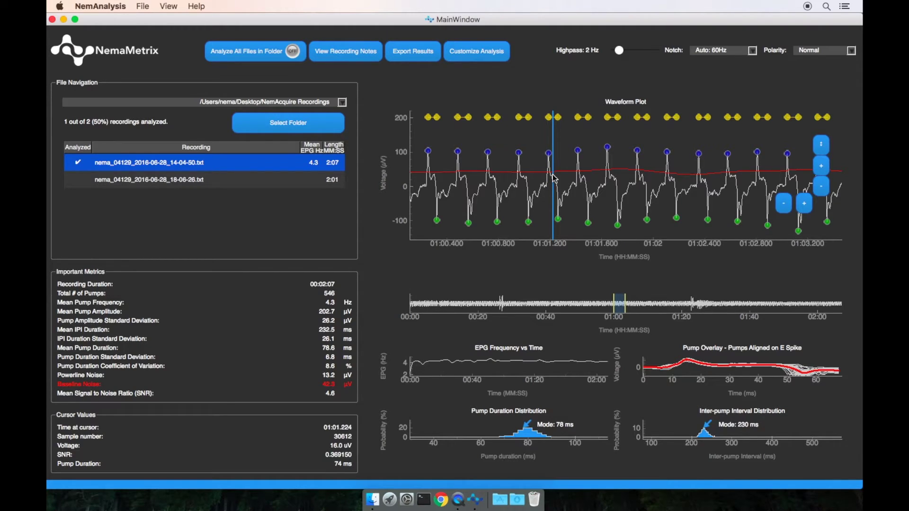
drag(554, 178, 541, 180)
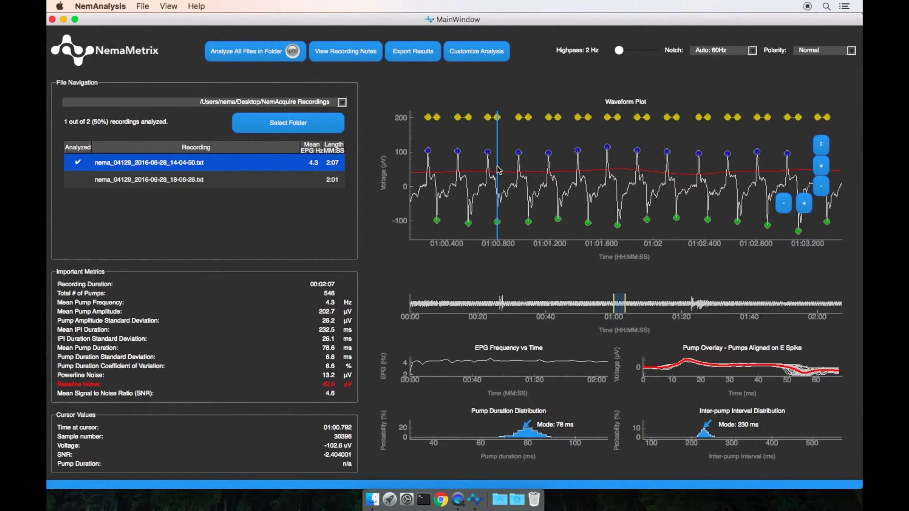
click(413, 52)
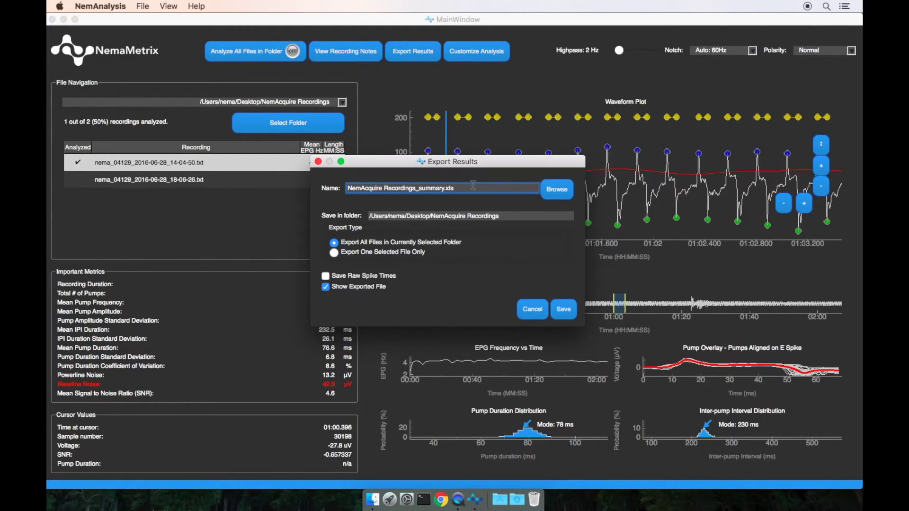
Step: Export only the selected recording's summary, with raw spike times included
click(566, 195)
click(506, 203)
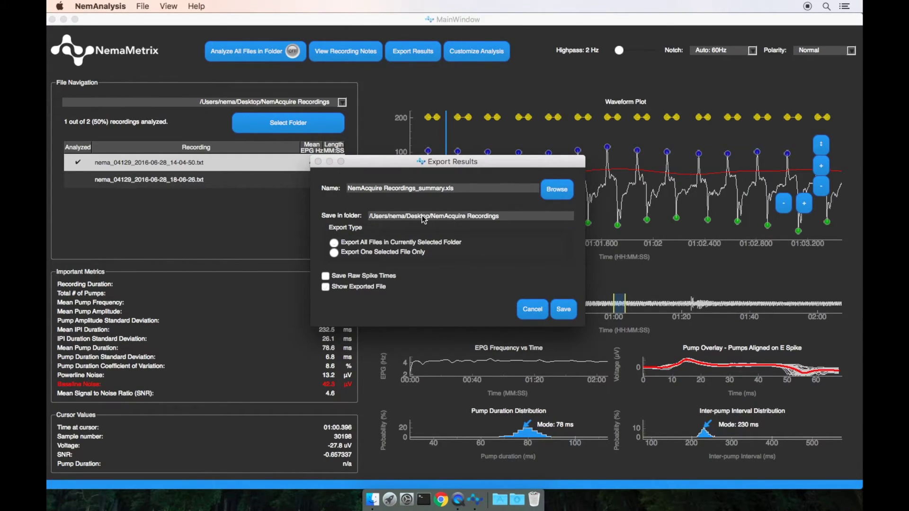
click(412, 229)
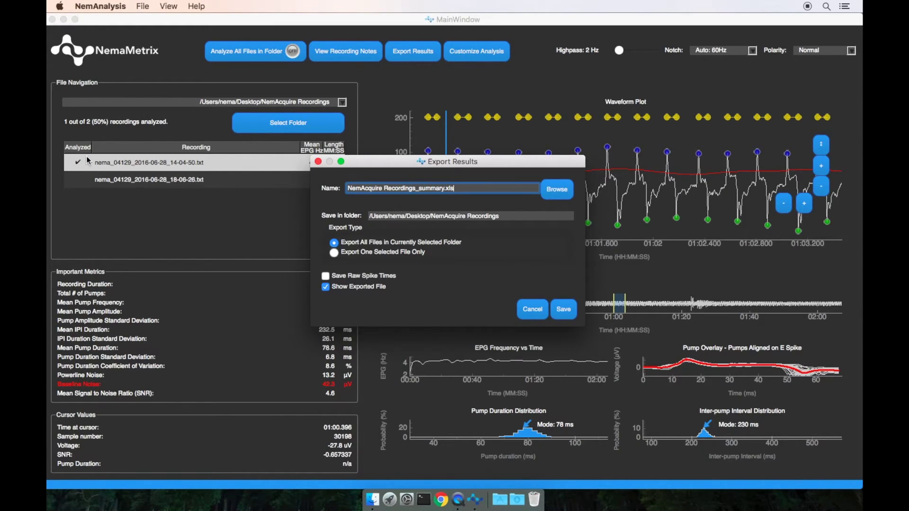
click(346, 255)
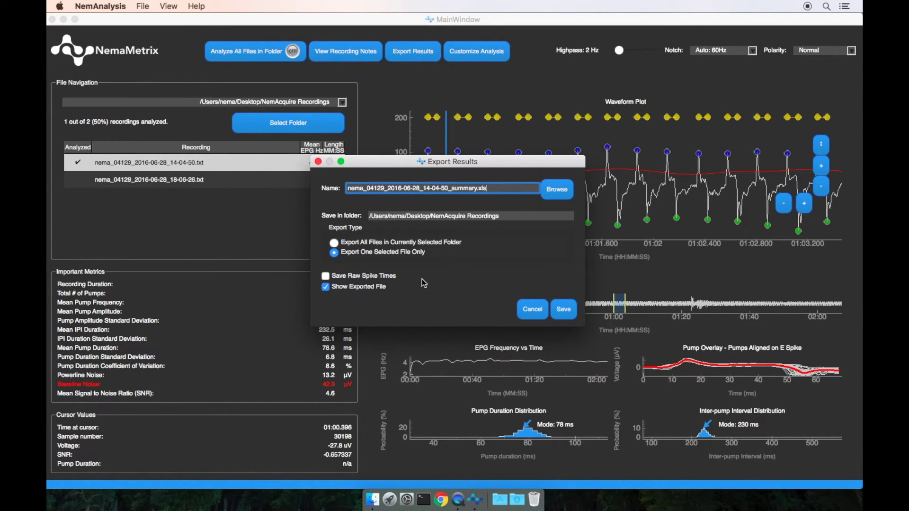
click(374, 279)
click(563, 310)
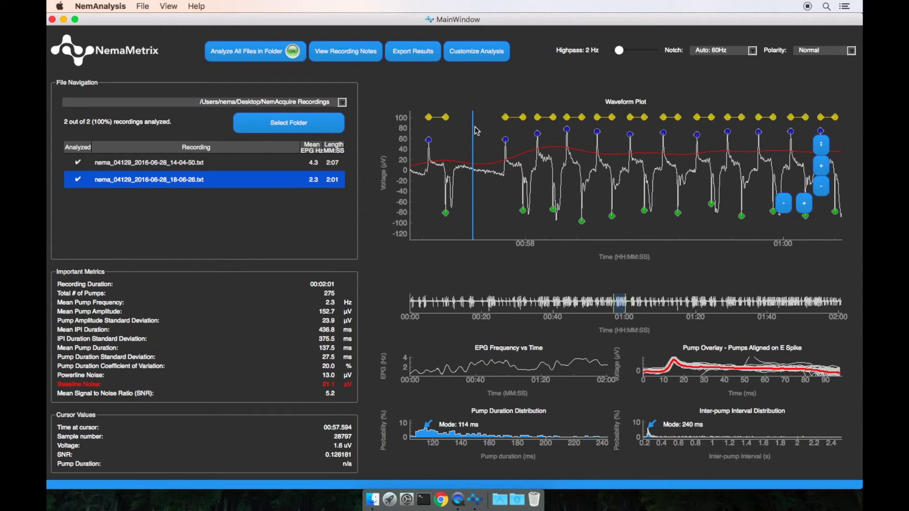
Step: Move the measurement line to 00:57.692, then compare Customize Analysis default and per-file settings, including E Highpass Cutoff
drag(474, 134, 488, 69)
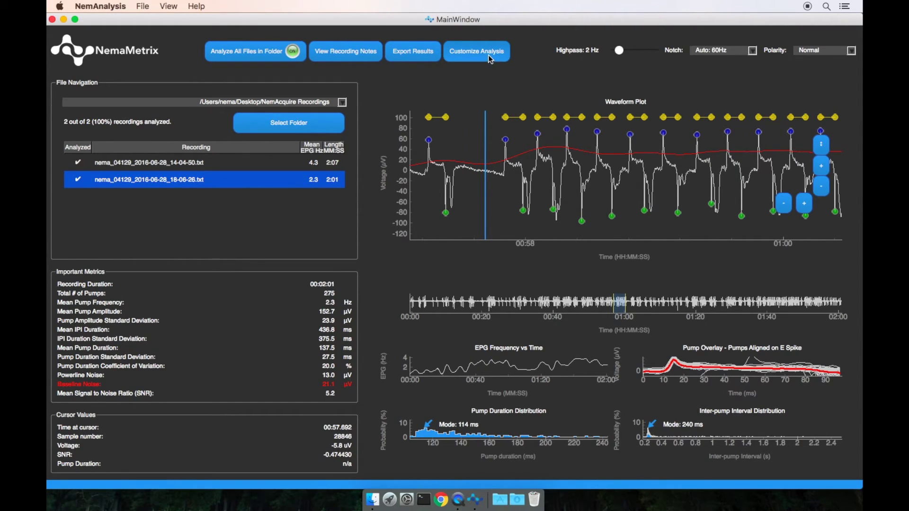
click(489, 56)
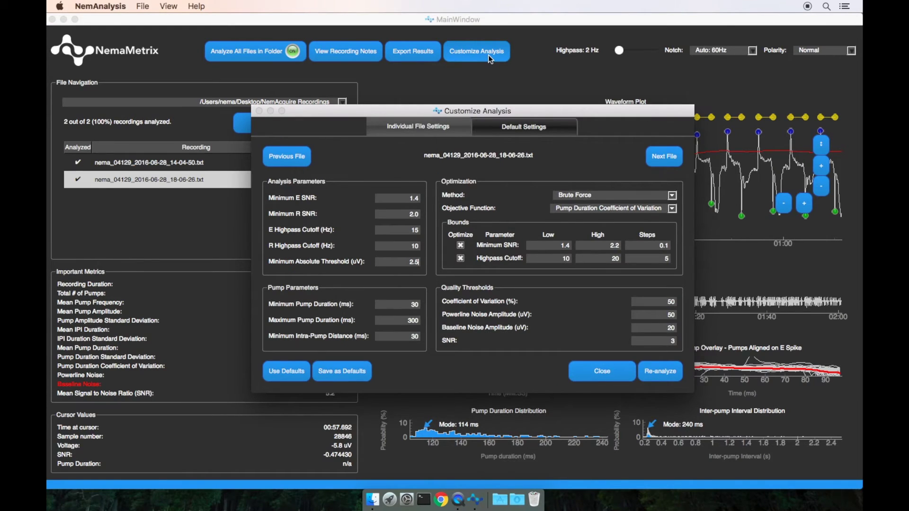
click(497, 126)
click(430, 129)
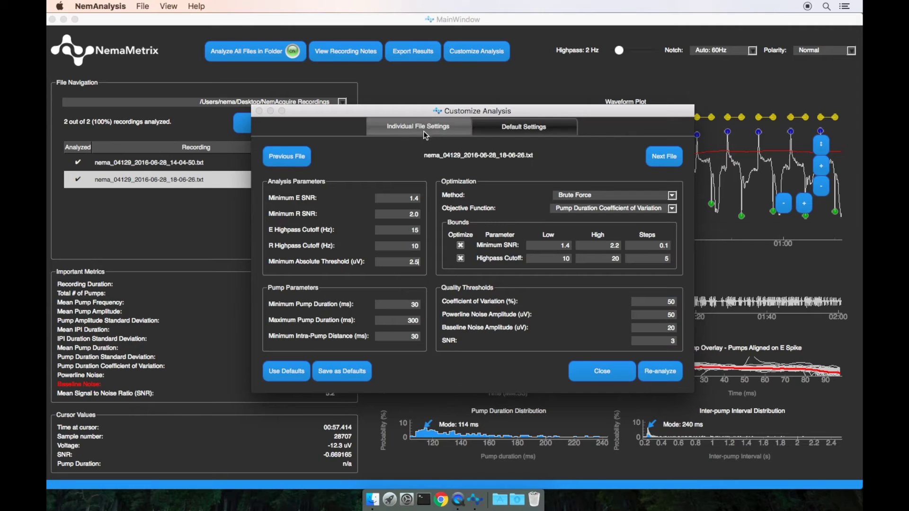
click(502, 133)
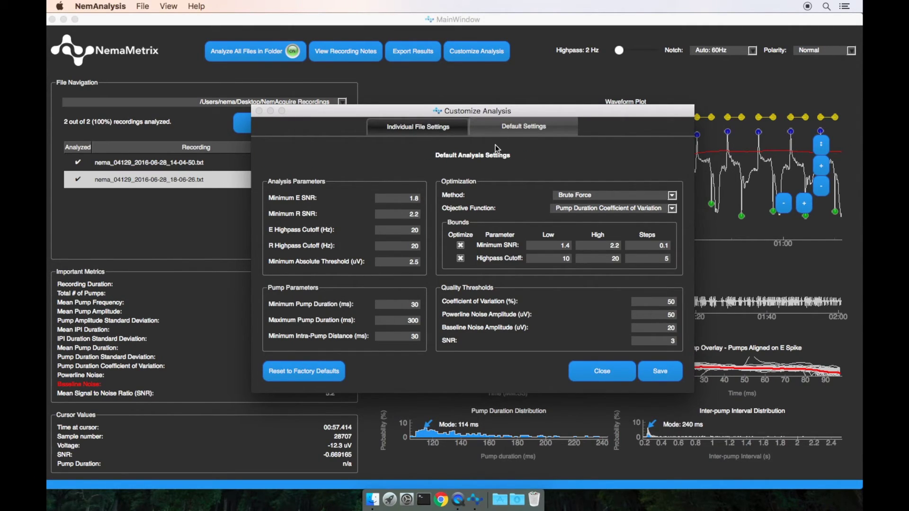
click(442, 132)
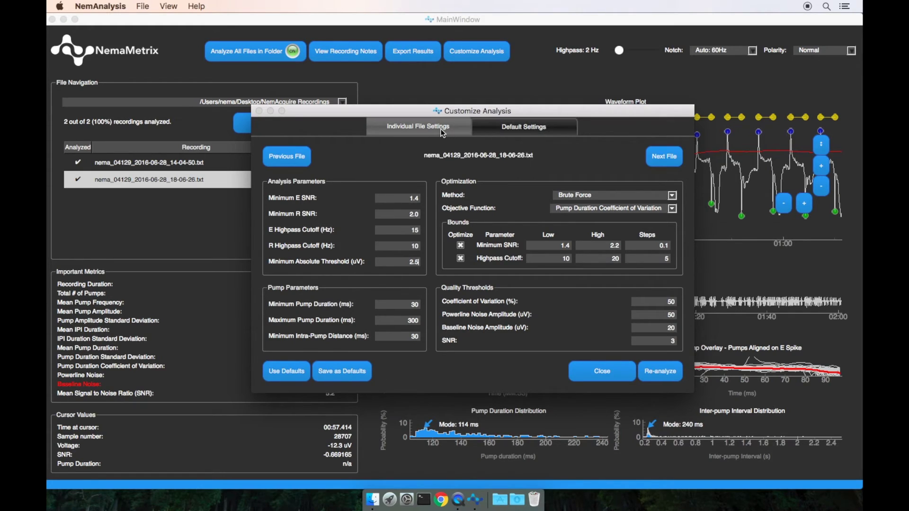
click(408, 231)
click(595, 372)
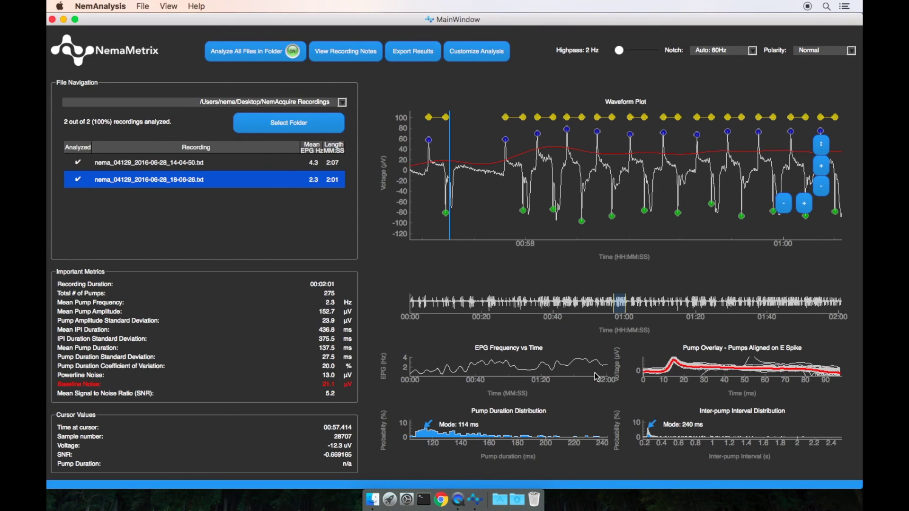
Step: Open the NemAnalysis User Guide PDF from Help, then close Preview
click(198, 7)
click(203, 39)
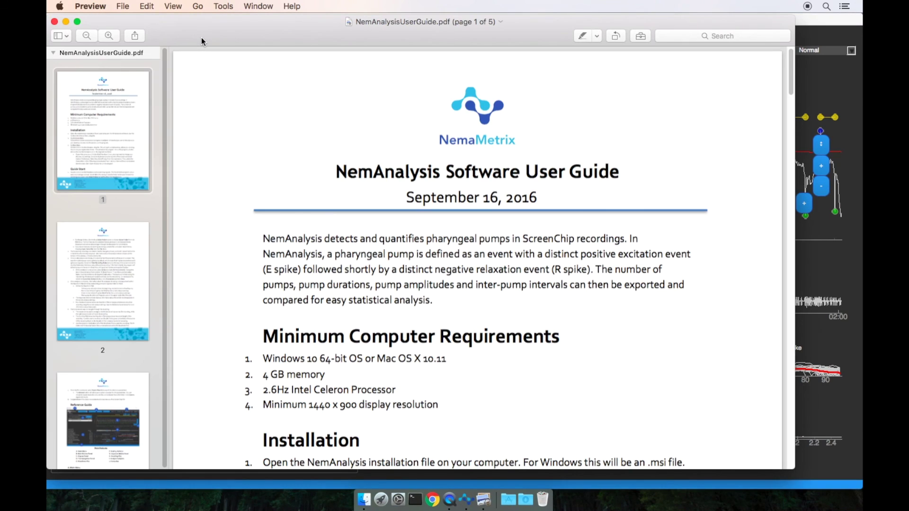
click(55, 22)
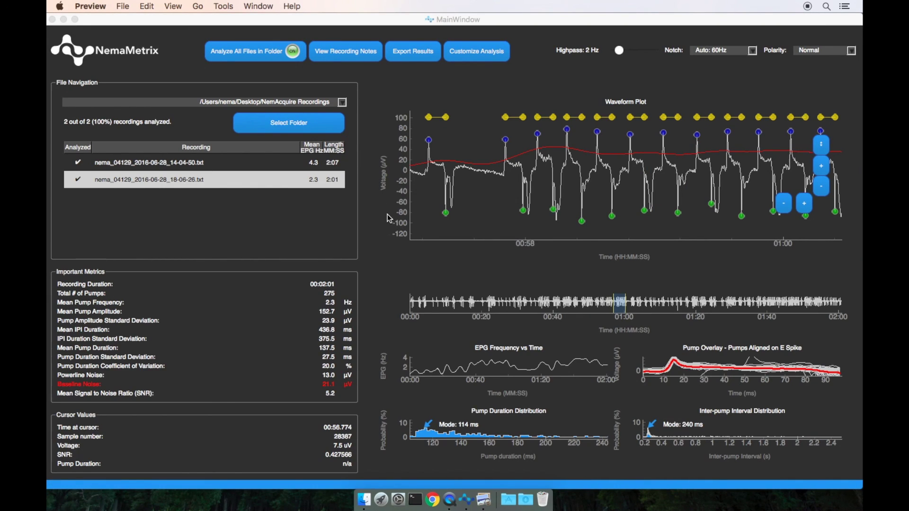